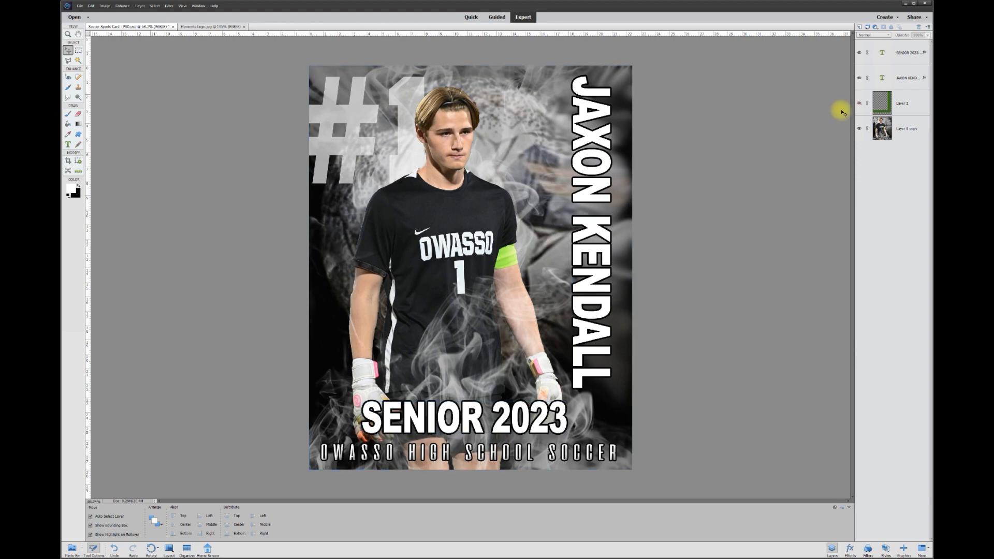
Toggle the green frame (Layer 2) off, on and off again, leaving it hidden
click(859, 104)
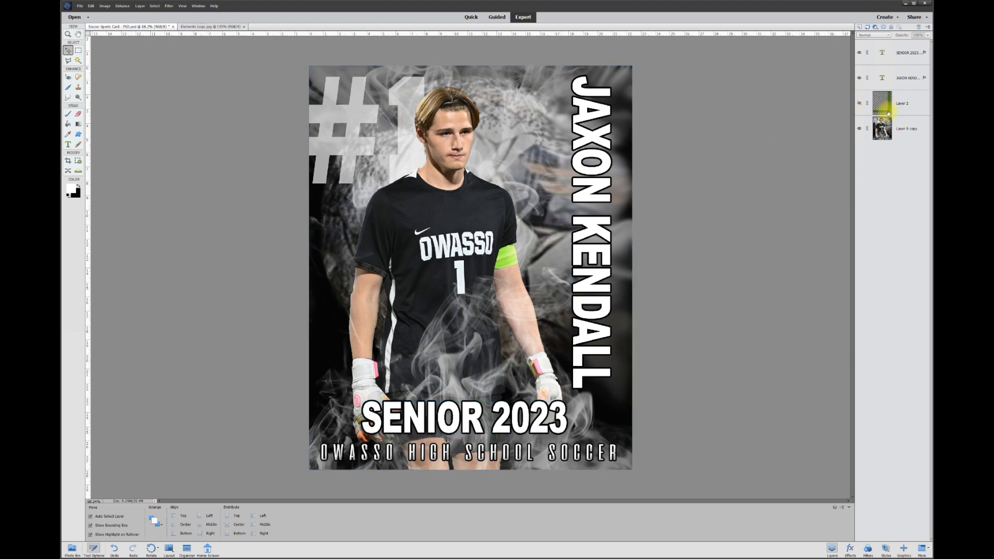
click(860, 104)
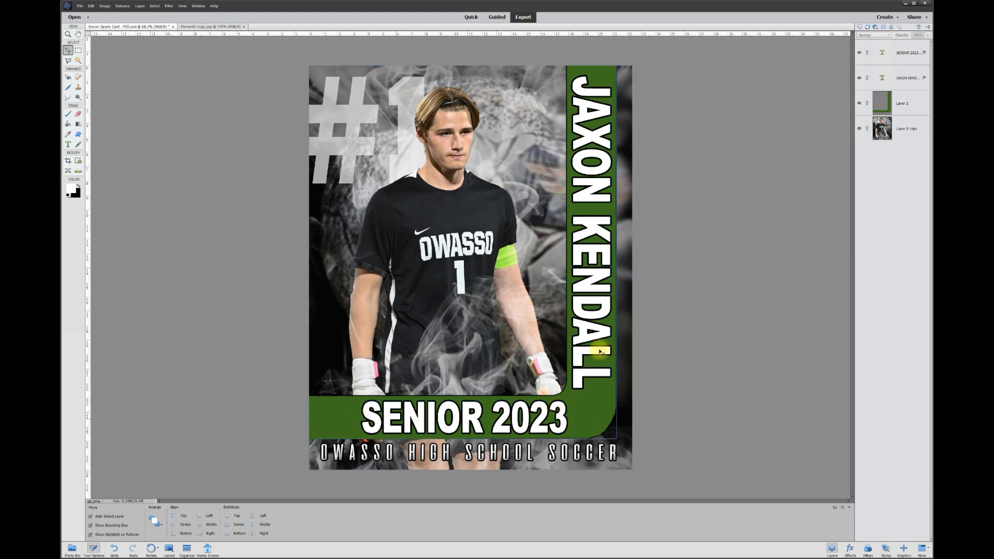
click(859, 106)
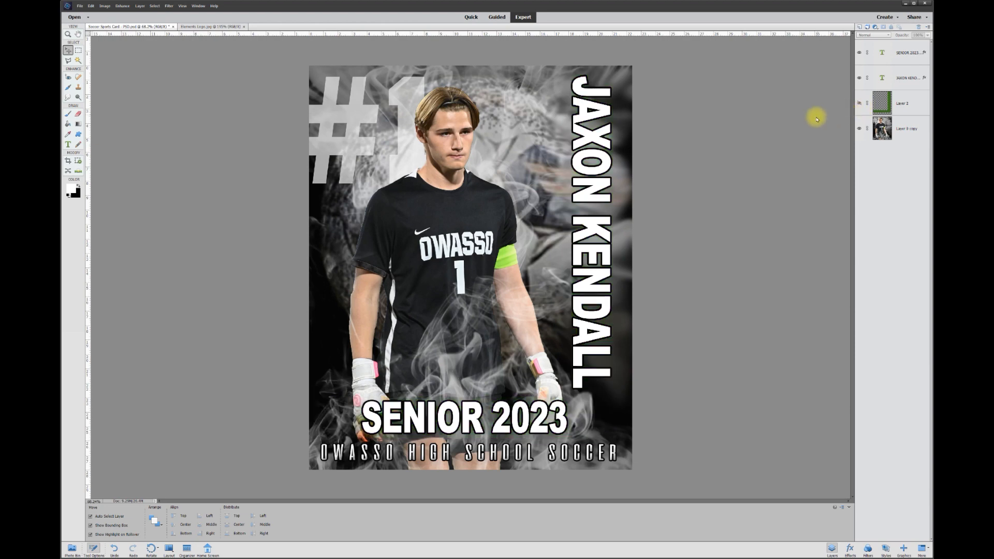
scroll(579, 126, up, 1)
click(580, 125)
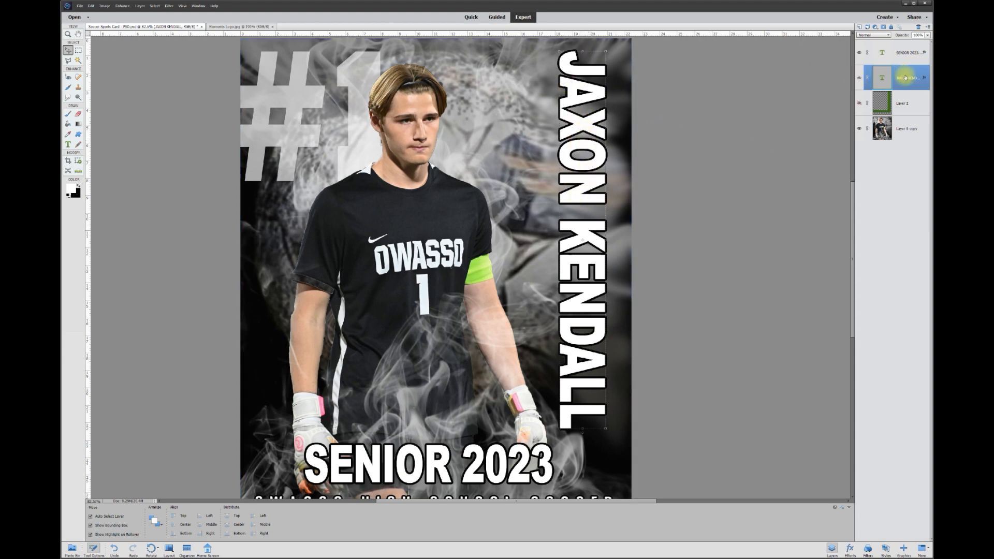
double_click(585, 114)
click(585, 115)
key(BackSpace)
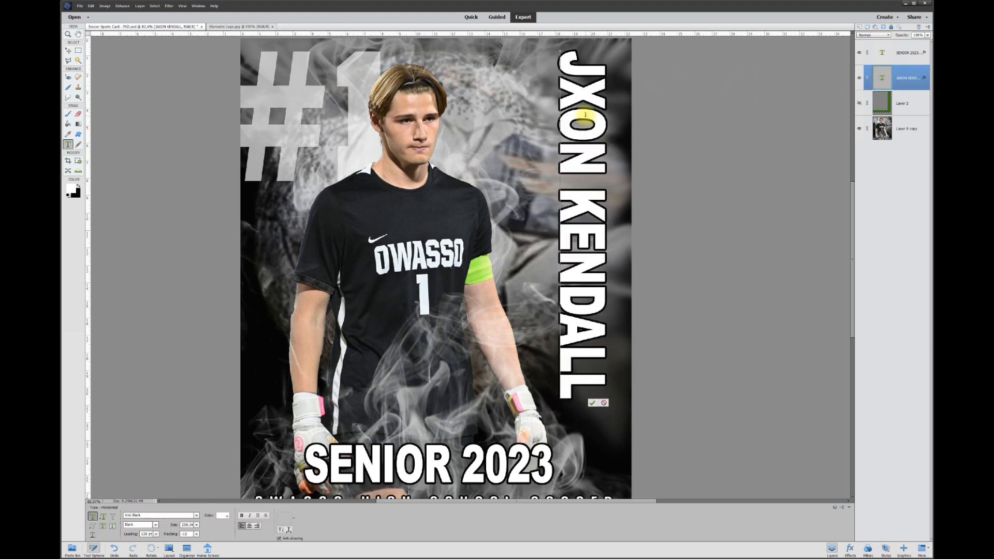
text(A)
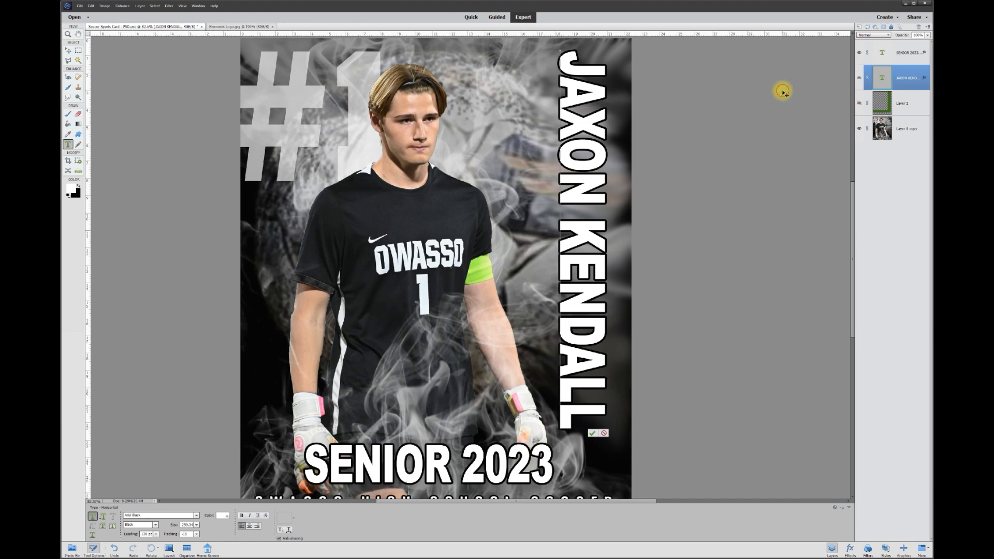
click(68, 50)
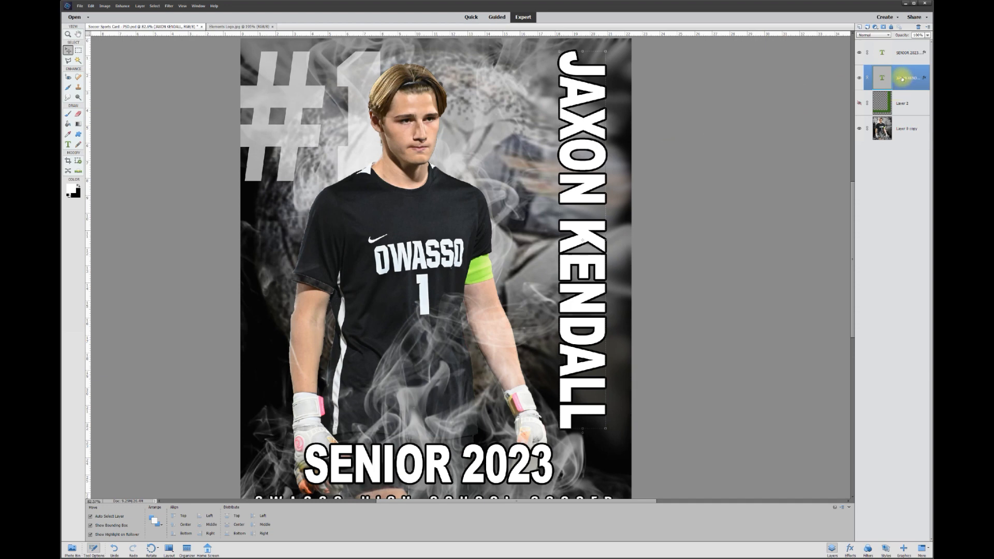
right_click(902, 78)
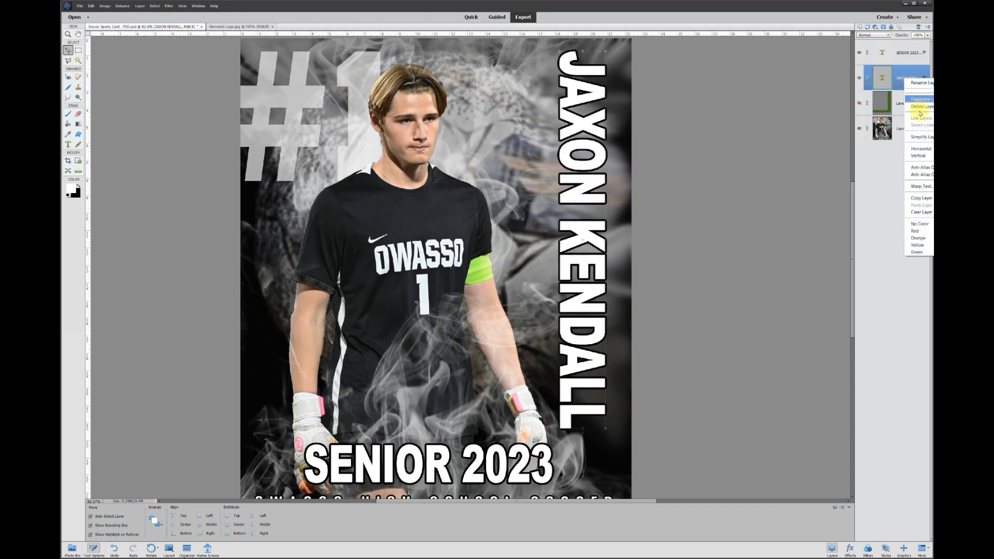
click(921, 138)
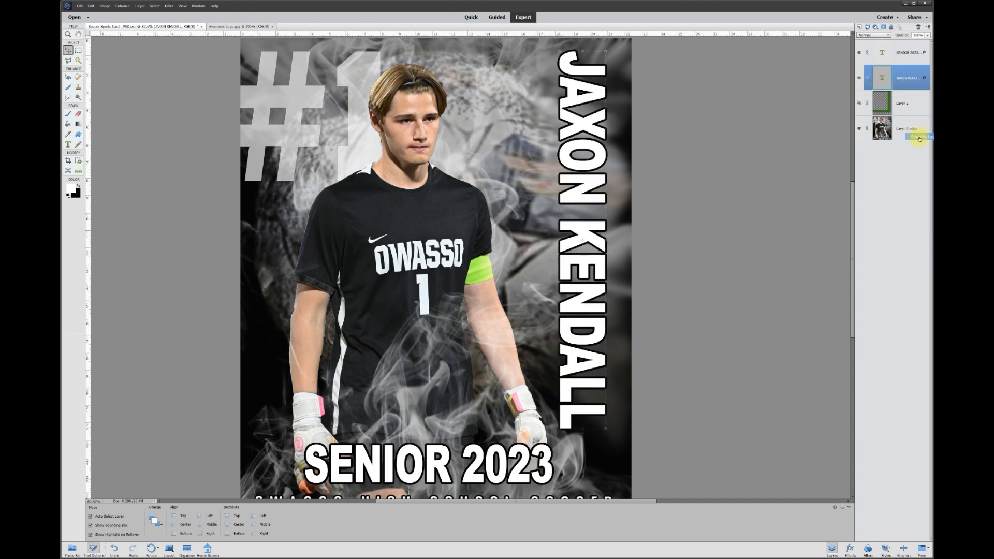
right_click(920, 78)
click(919, 139)
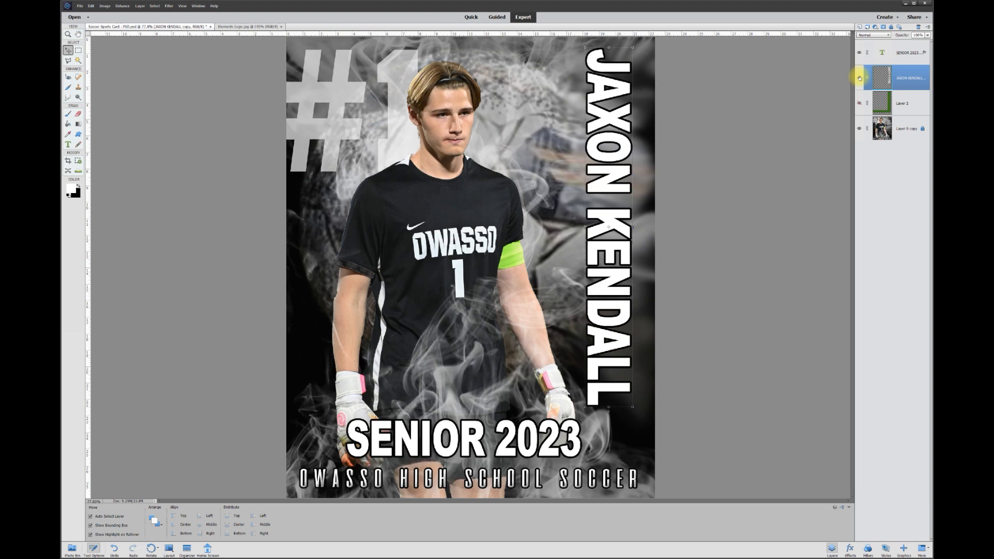
click(859, 78)
click(860, 78)
click(862, 79)
click(862, 80)
click(879, 87)
right_click(907, 79)
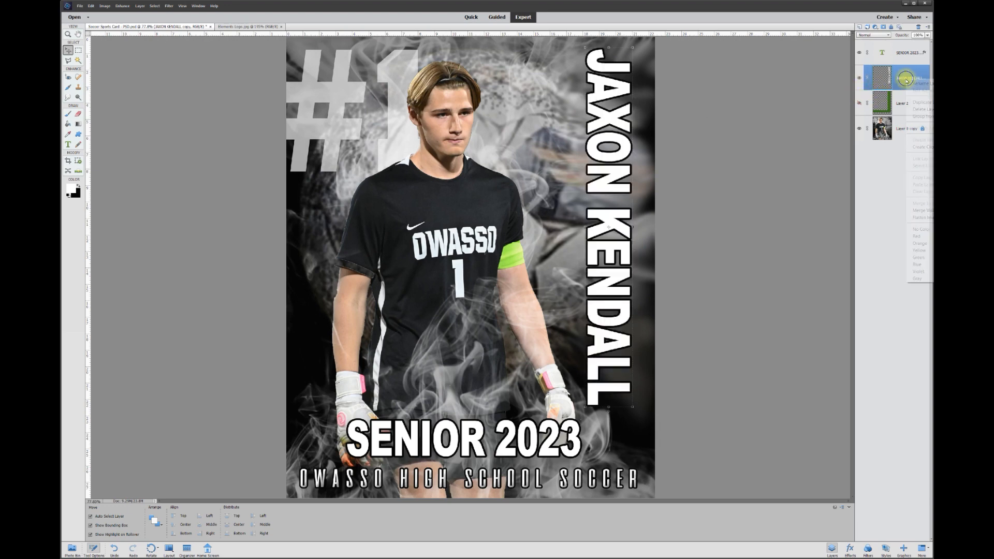
click(918, 102)
click(533, 154)
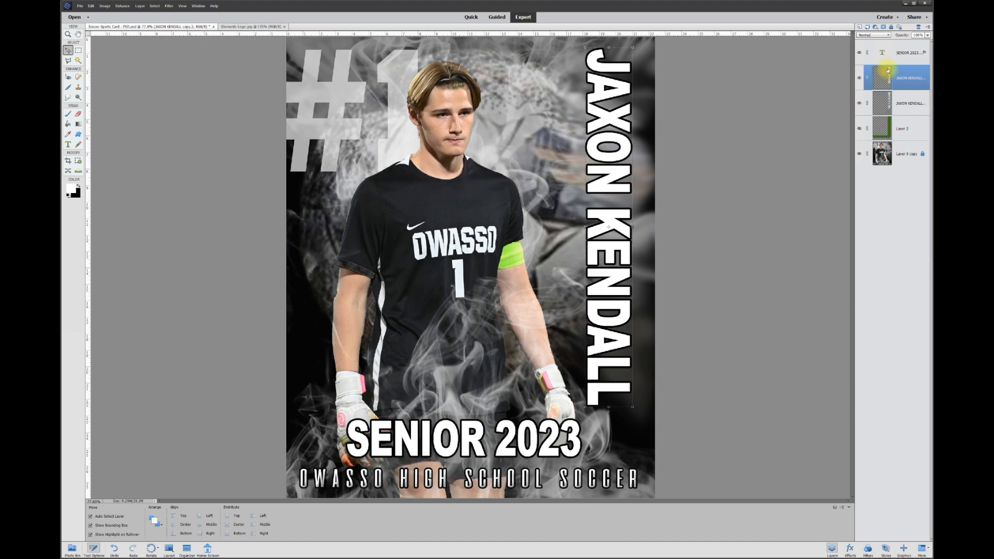
Hide the top name copy, select the lower copy, and set up the Magic Wand tolerance
click(860, 78)
click(910, 105)
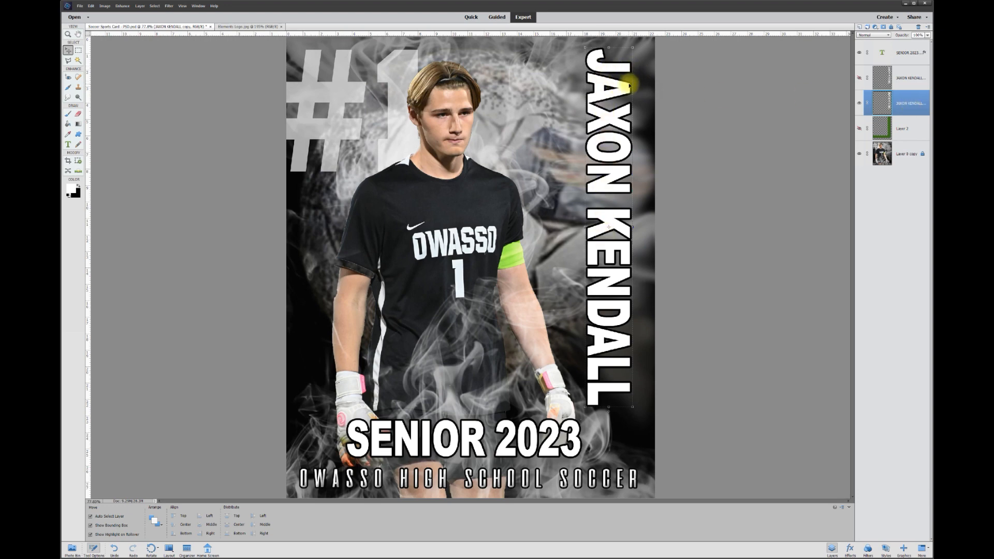
click(79, 62)
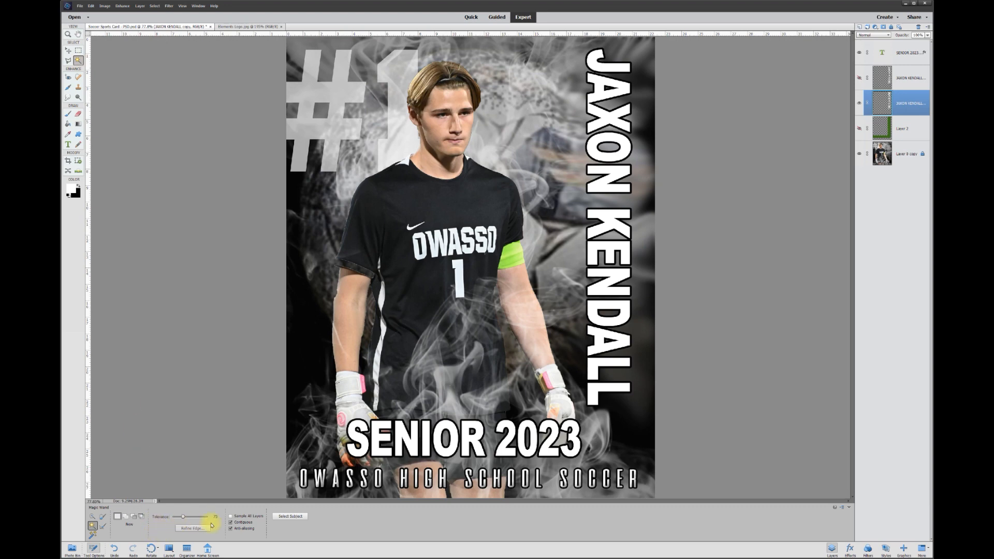
click(217, 516)
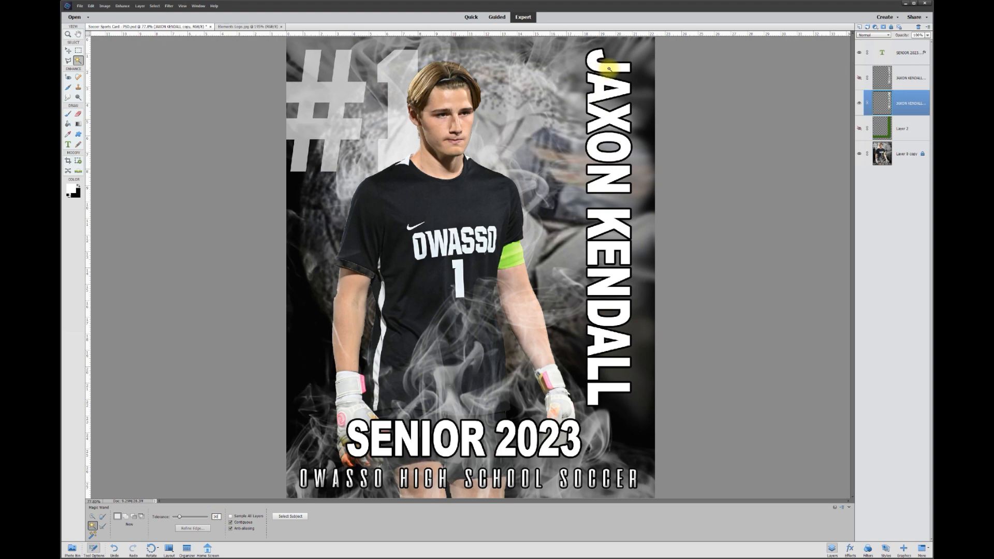
click(609, 68)
click(609, 88)
click(620, 86)
key(Delete)
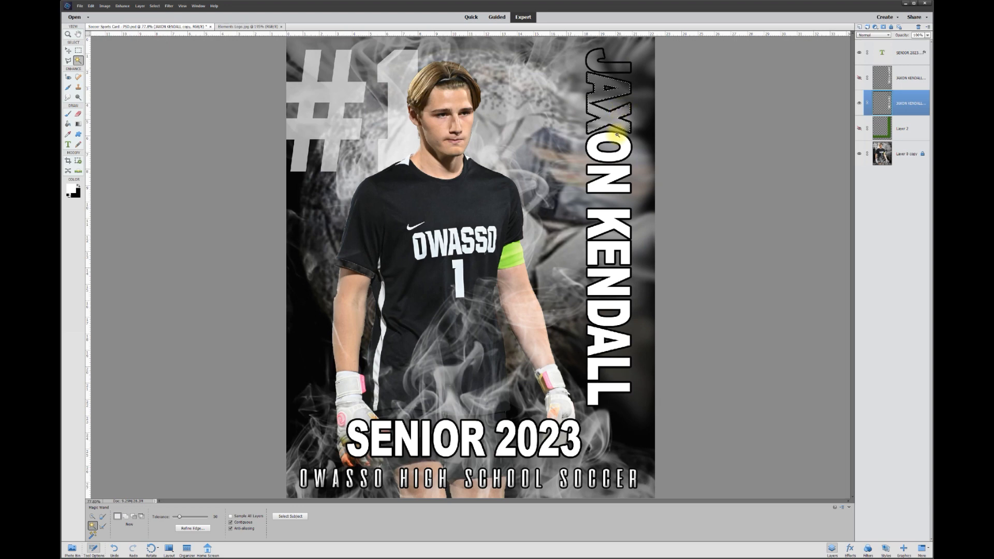
click(622, 152)
key(Delete)
click(619, 181)
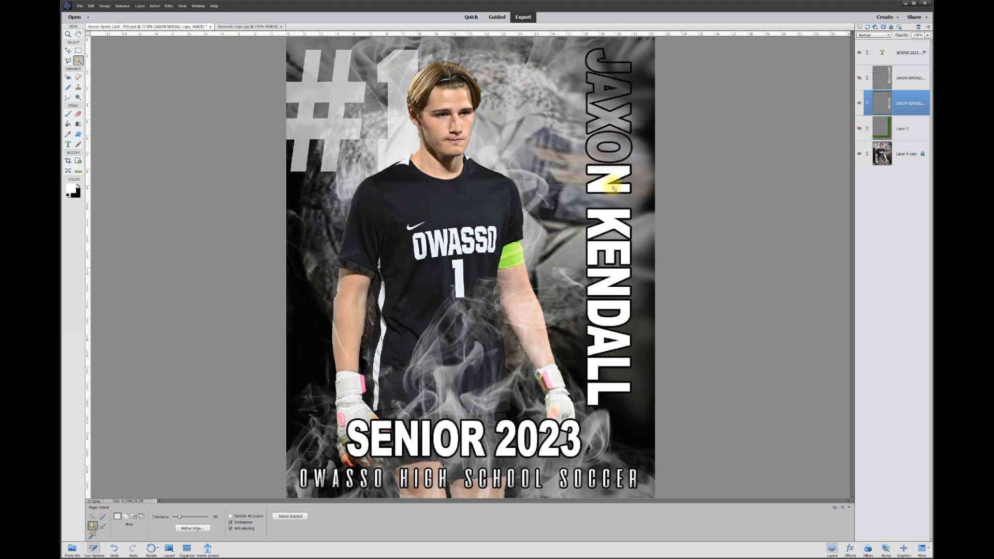
key(Delete)
click(612, 221)
key(Delete)
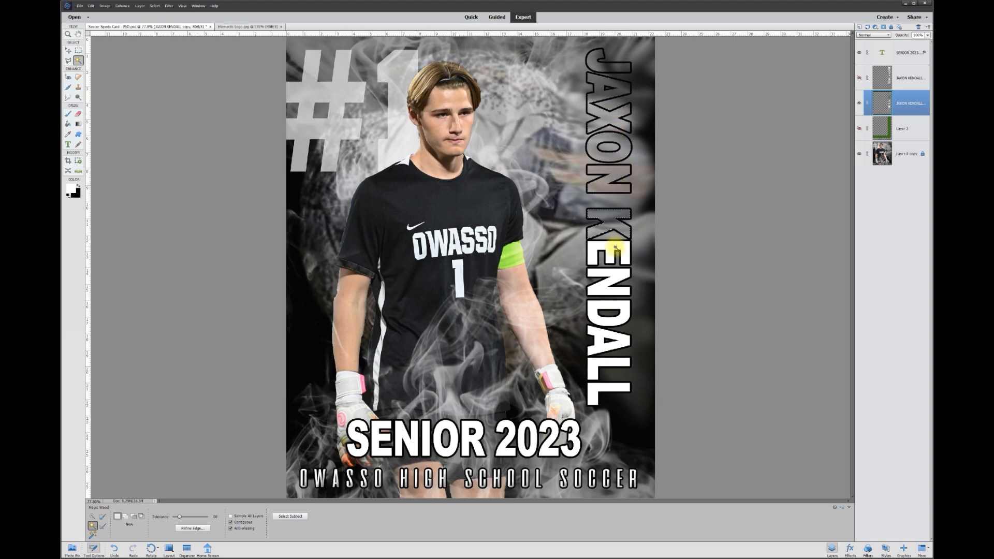
click(613, 252)
key(Delete)
click(612, 282)
key(Delete)
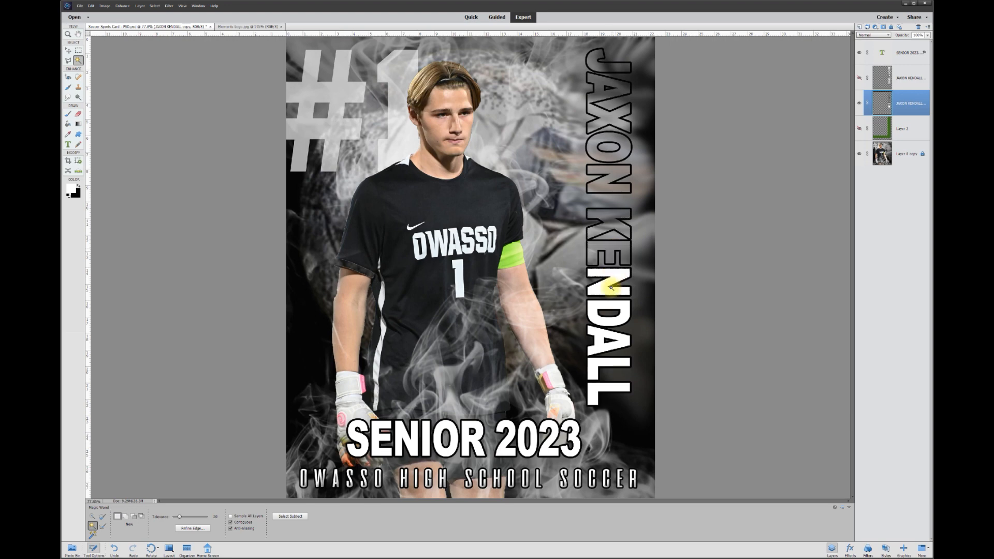
click(610, 311)
key(Delete)
click(606, 347)
key(Delete)
click(594, 385)
key(Delete)
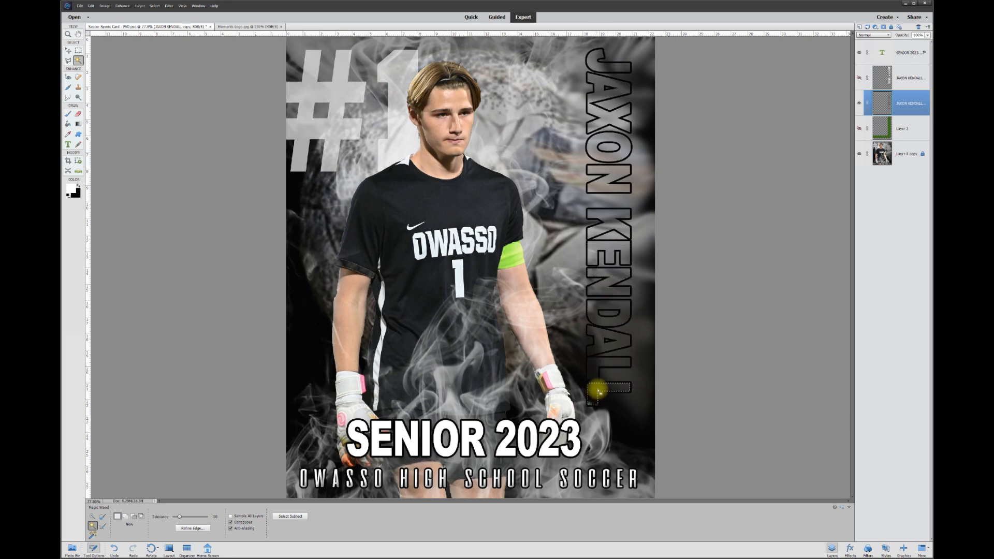
key(ctrl+d)
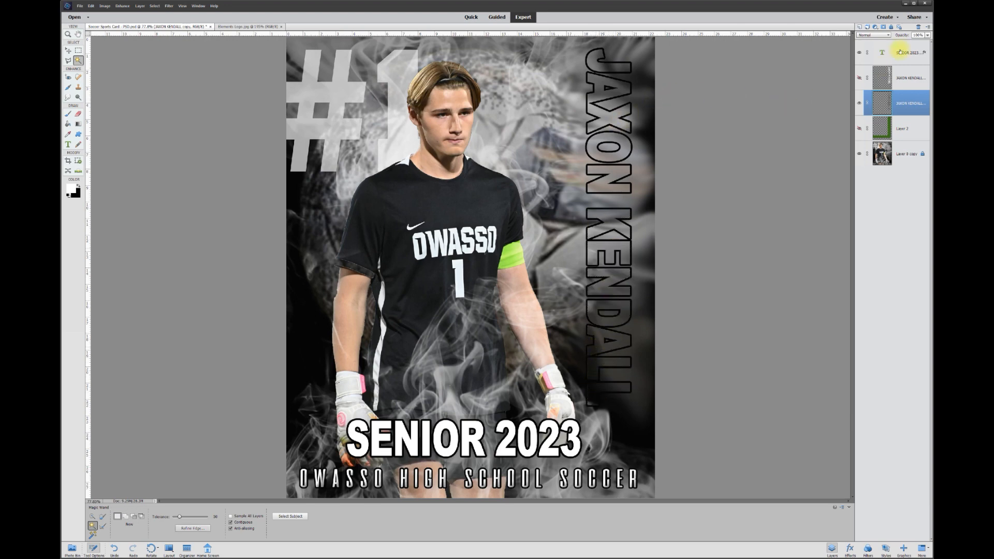
click(859, 79)
click(859, 79)
click(859, 78)
click(907, 79)
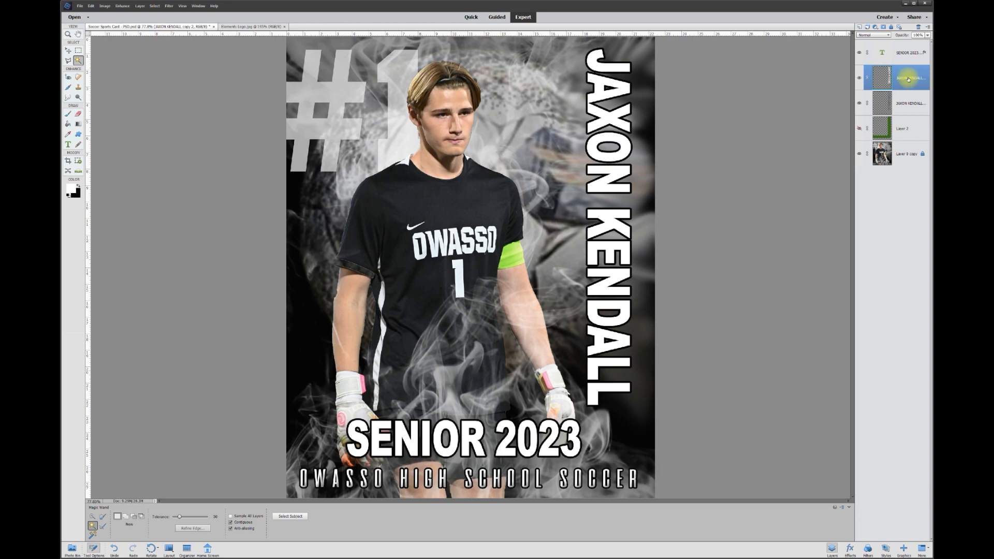
click(78, 113)
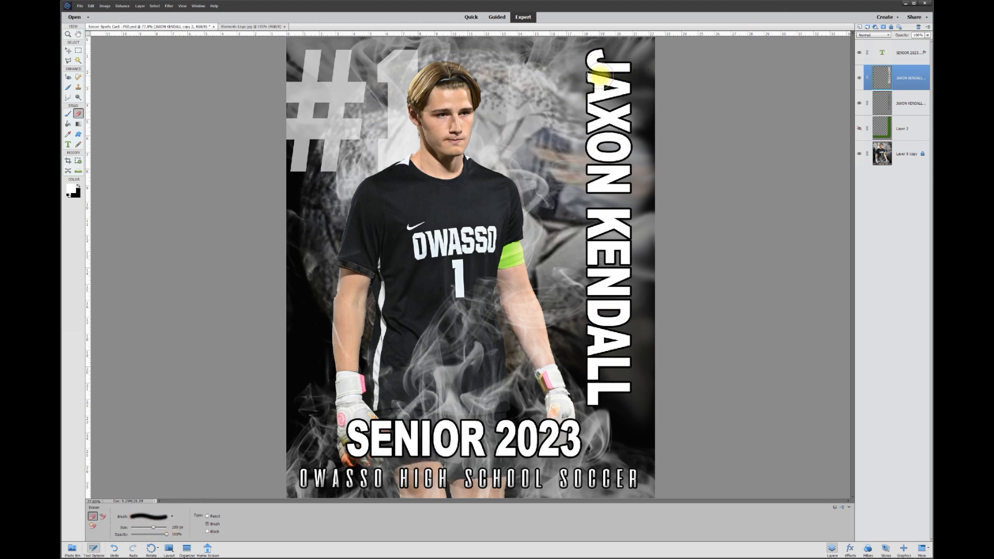
scroll(598, 77, down, 1)
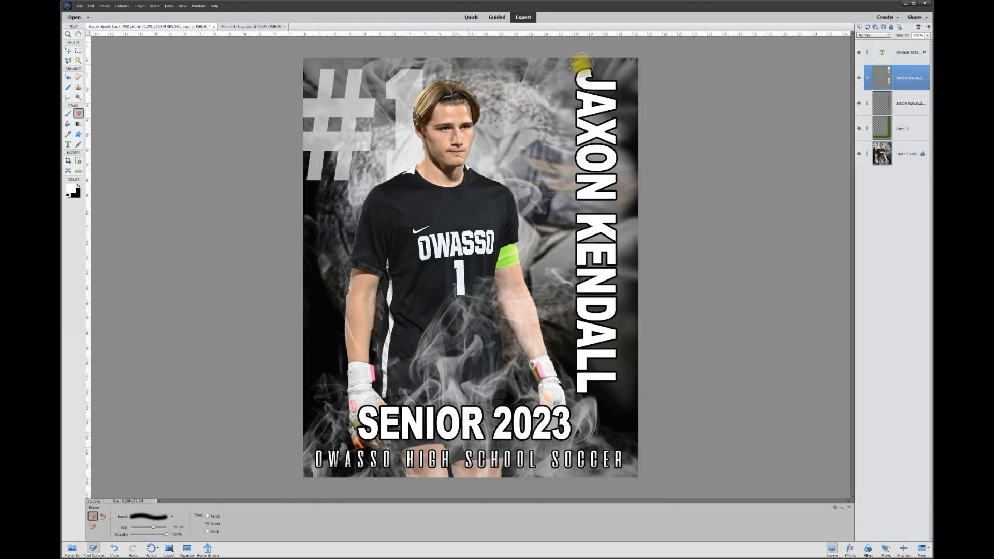
mouse_move(581, 64)
mouse_down()
mouse_move(573, 317)
mouse_move(581, 396)
mouse_move(585, 67)
mouse_move(605, 92)
mouse_move(587, 265)
mouse_move(559, 369)
mouse_move(564, 280)
mouse_move(591, 392)
mouse_up()
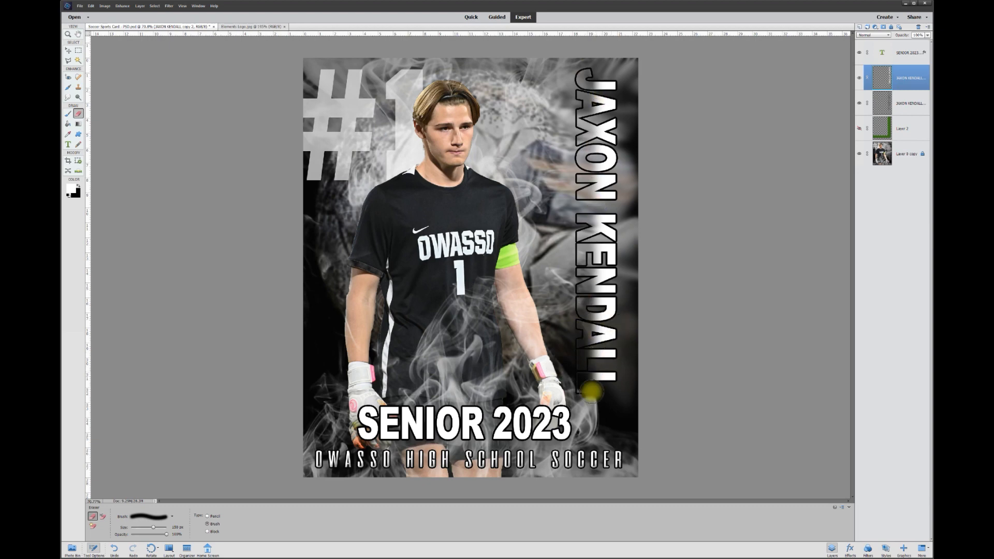
click(67, 98)
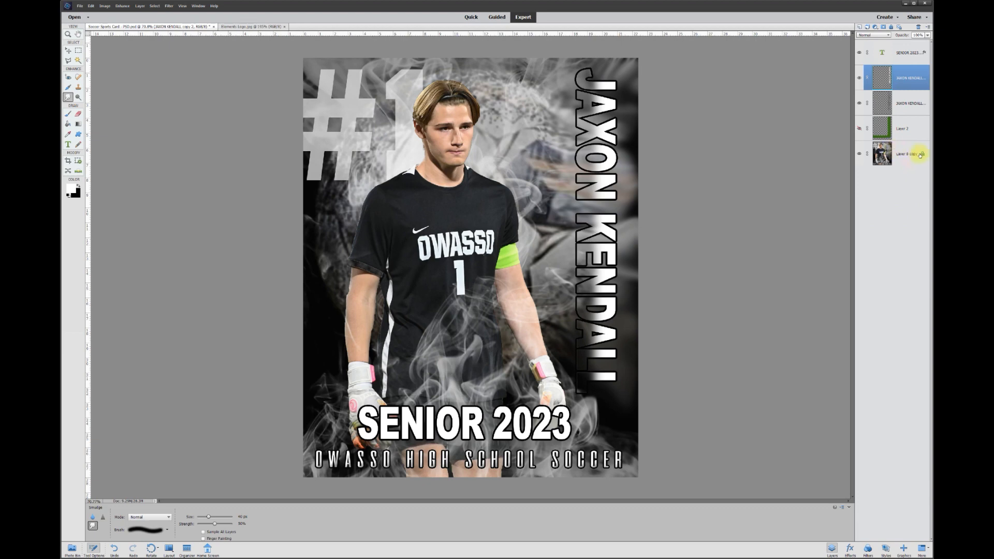
click(901, 155)
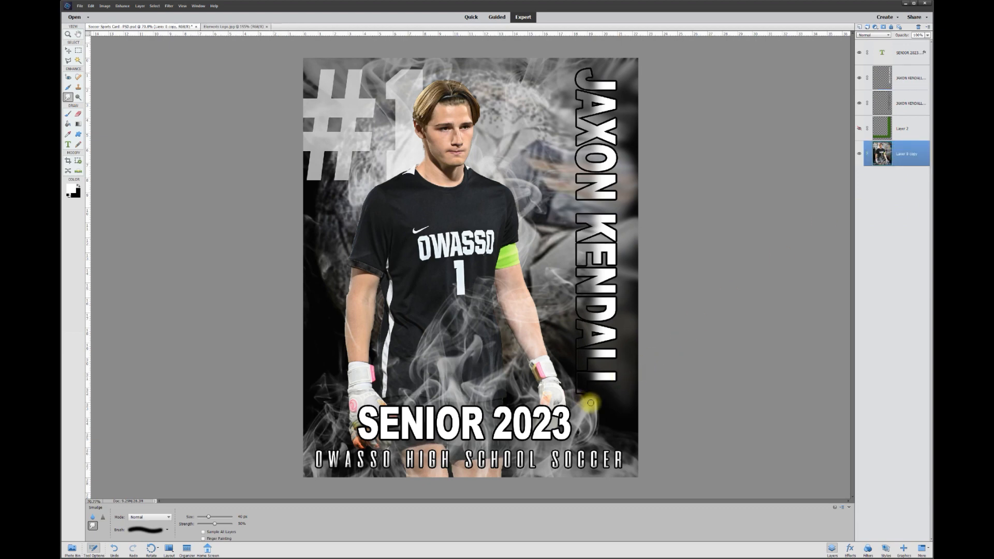
mouse_move(595, 392)
mouse_down()
mouse_move(584, 395)
mouse_move(577, 381)
mouse_move(574, 340)
mouse_move(579, 388)
mouse_move(577, 364)
mouse_move(586, 363)
mouse_move(573, 359)
mouse_move(584, 359)
mouse_up()
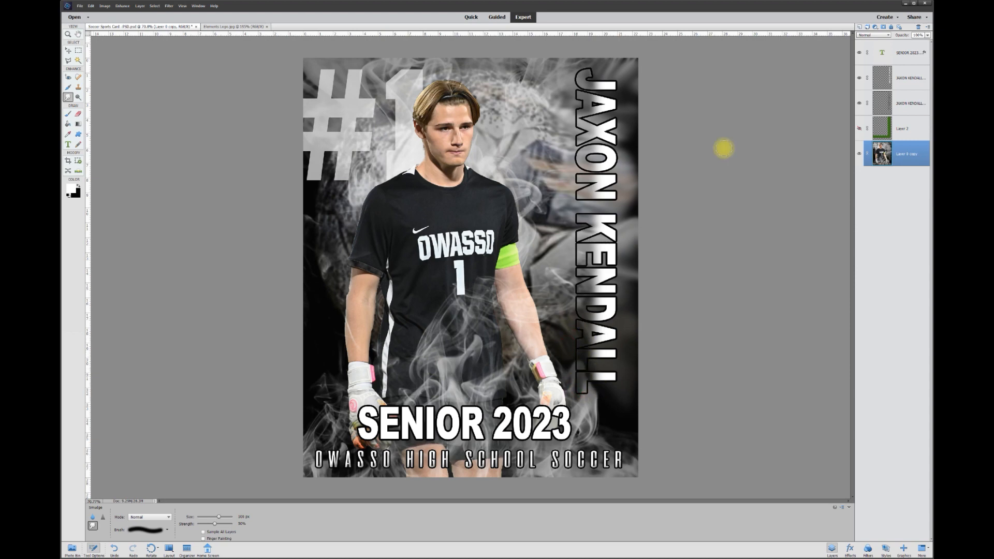
Show the green frame (Layer 2) and select the SENIOR 2023 text layer with the Move tool
click(860, 129)
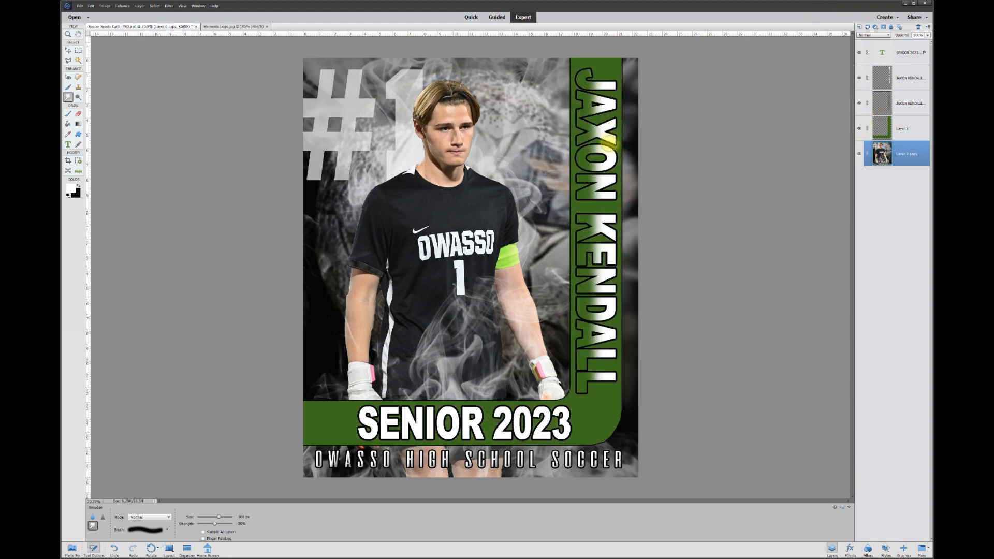
key(v)
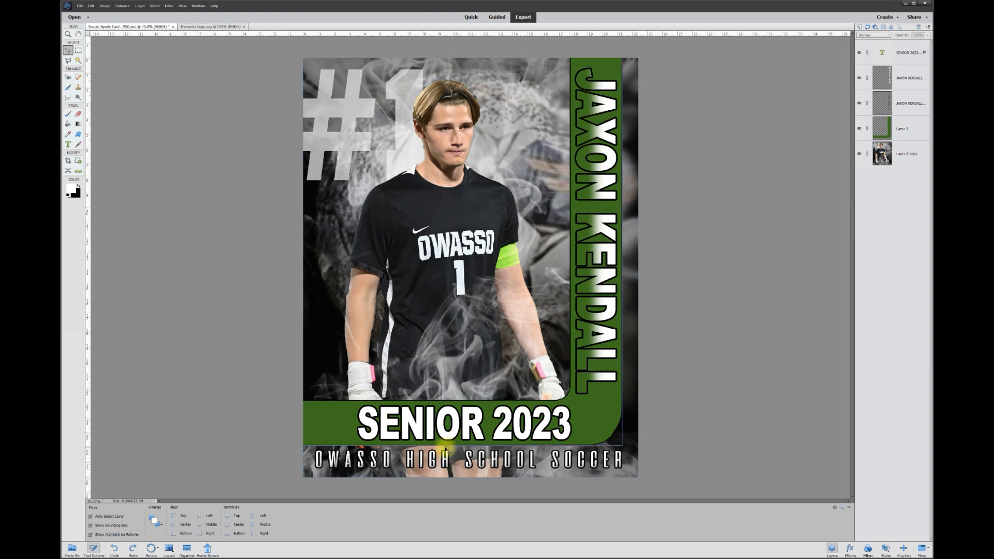
click(465, 424)
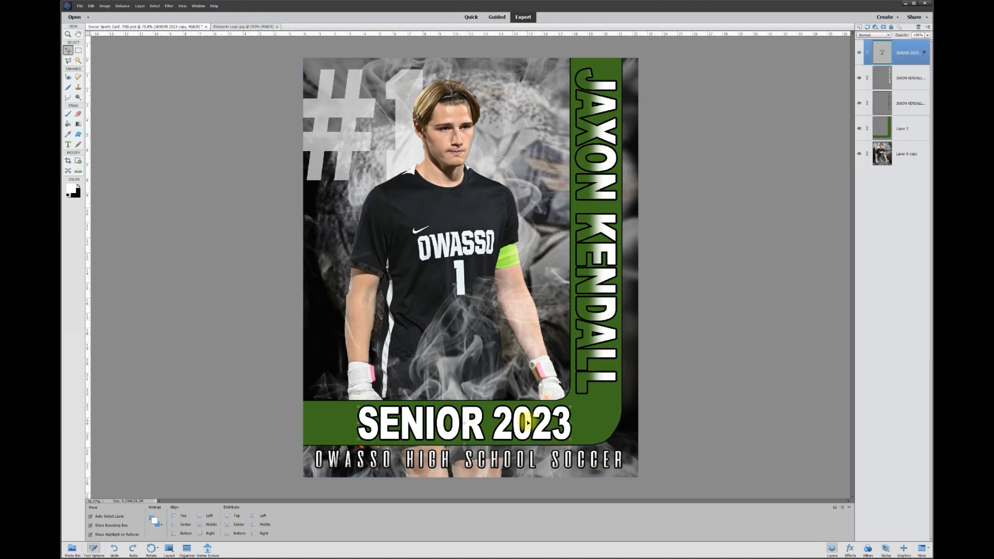
Set the foreground colour to a bright cyan
click(72, 190)
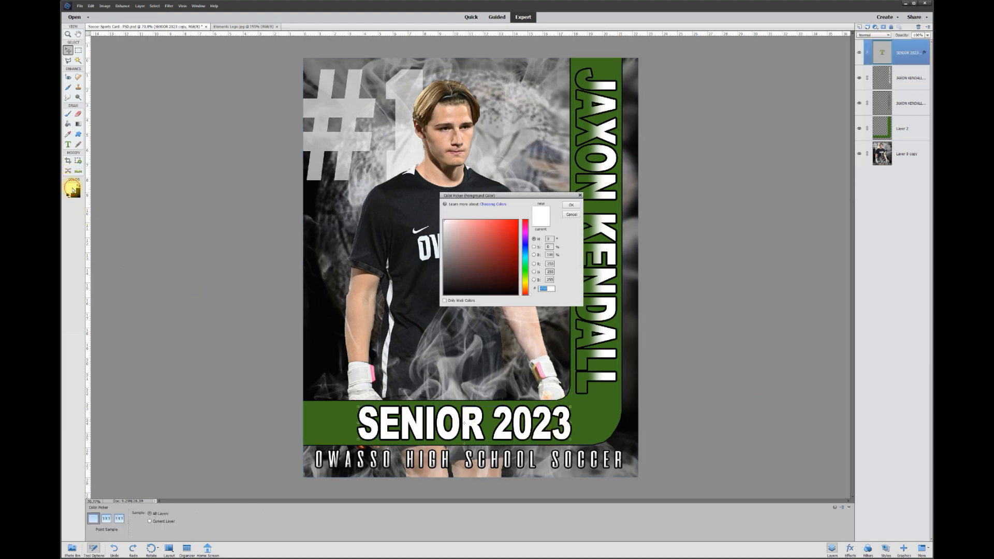
click(525, 262)
mouse_move(509, 255)
mouse_down()
mouse_move(514, 228)
mouse_move(526, 260)
mouse_up()
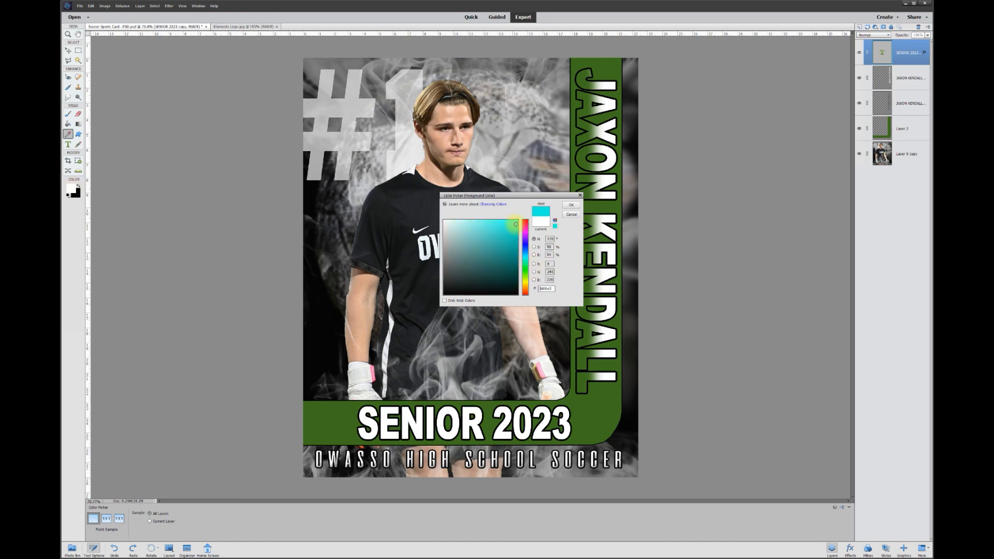
click(576, 206)
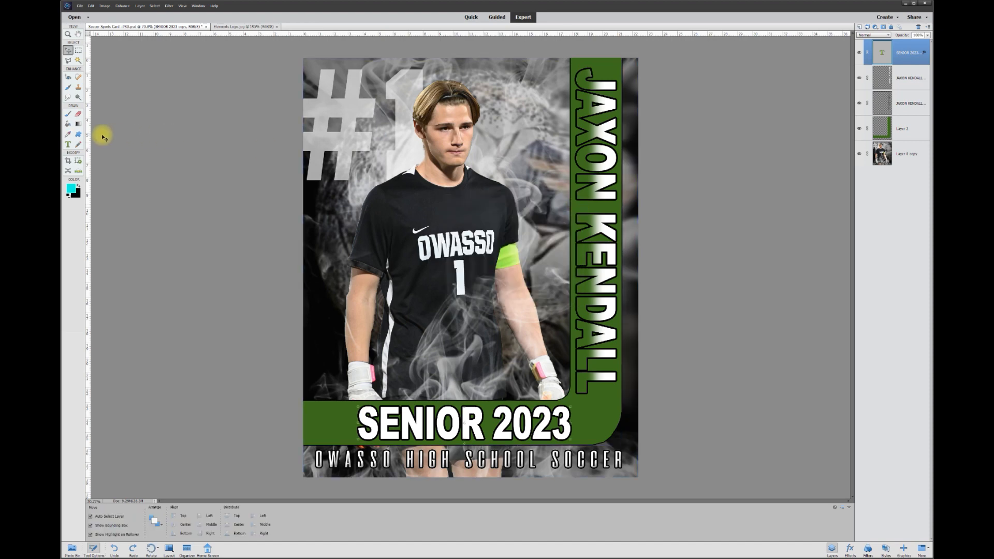
Simplify the SENIOR 2023 layer and paint-bucket the letters S, E, N, I, O, R cyan
click(67, 124)
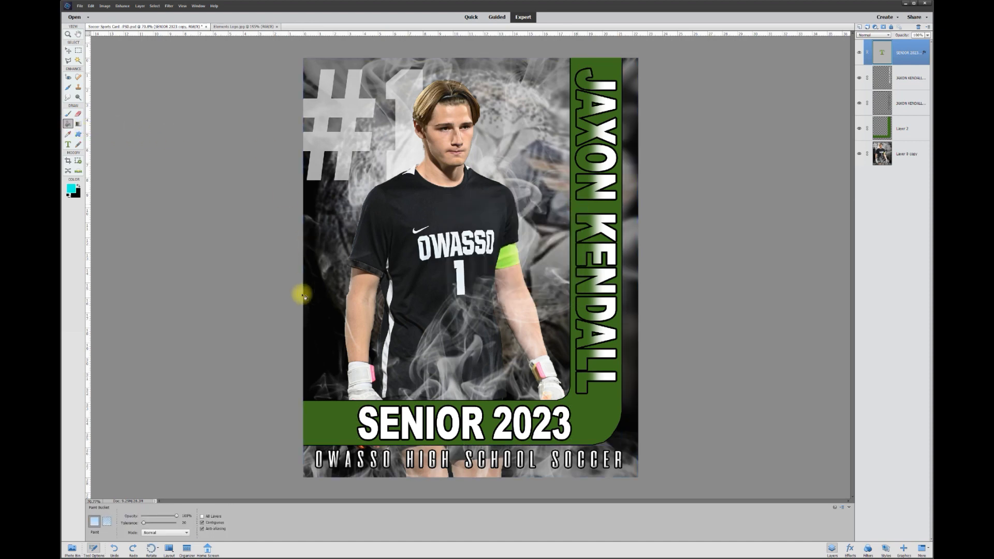
click(366, 413)
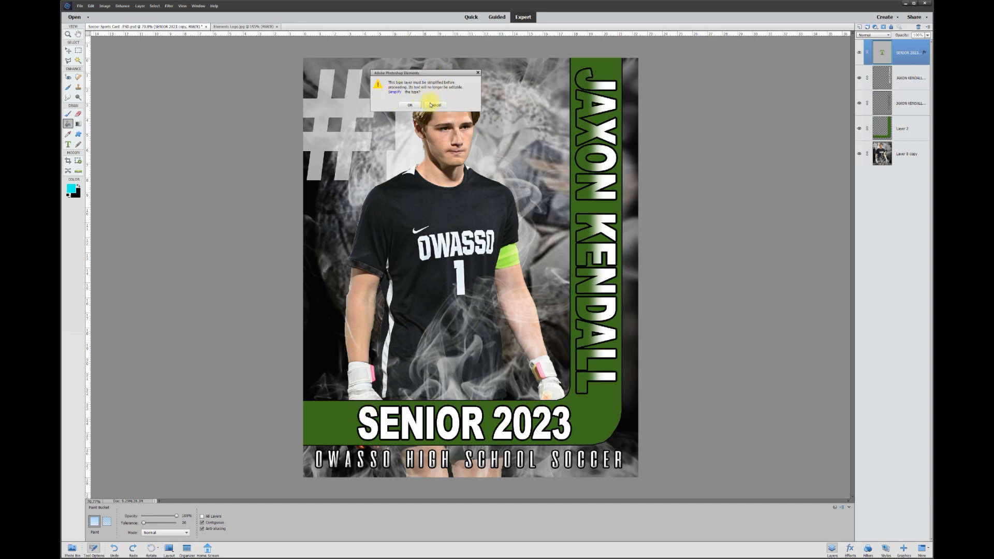
click(411, 105)
click(377, 428)
click(387, 428)
click(414, 424)
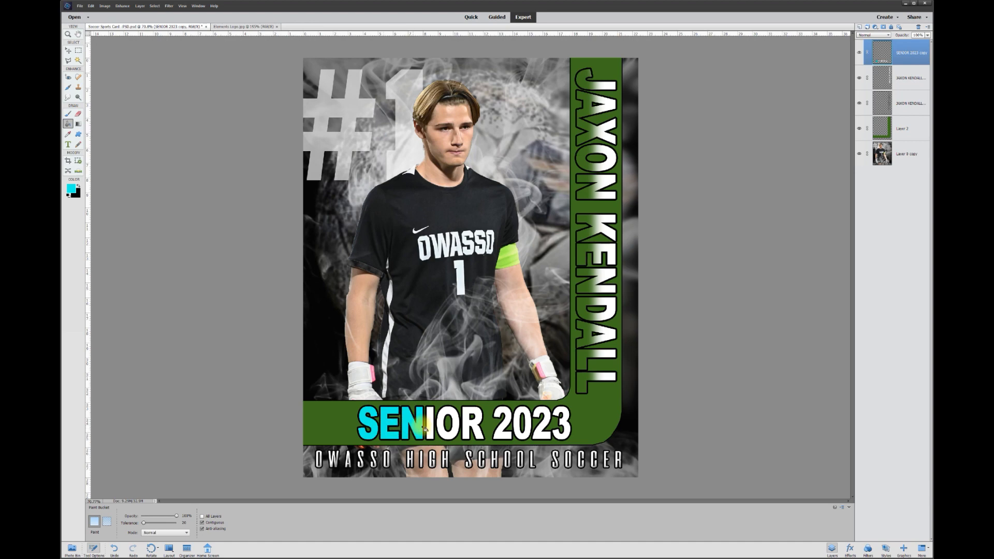
click(435, 425)
click(446, 424)
click(469, 424)
Fill the digits 2, 0, 2, 3 of 2023 with cyan
click(501, 430)
click(520, 426)
click(541, 430)
click(562, 430)
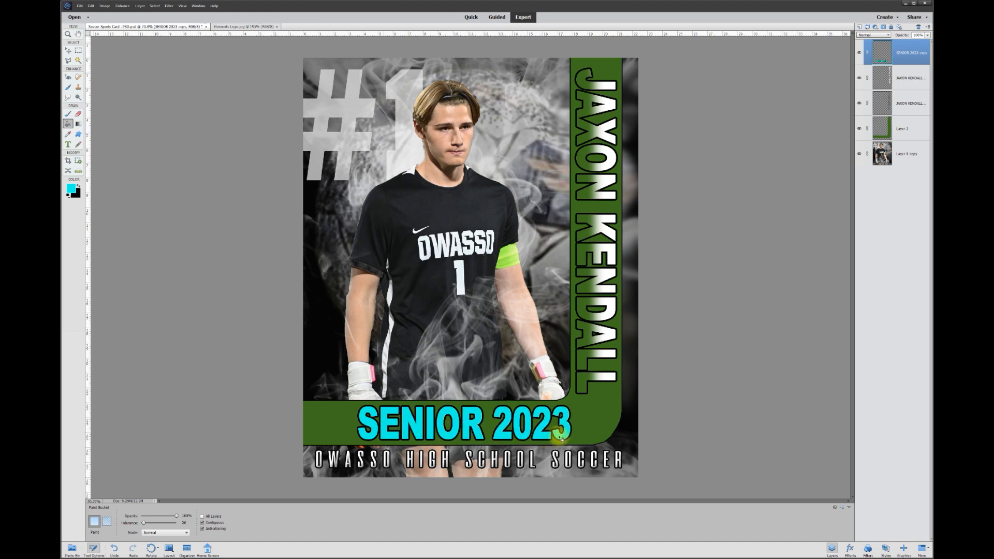
click(69, 51)
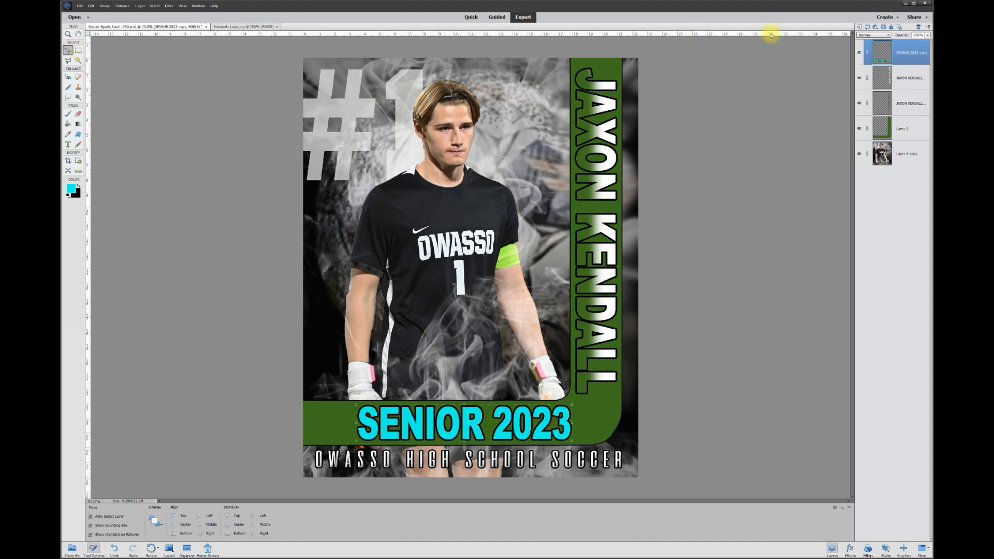
Duplicate the cyan SENIOR 2023 layer, hide the new copy, and select the lower layer
right_click(905, 52)
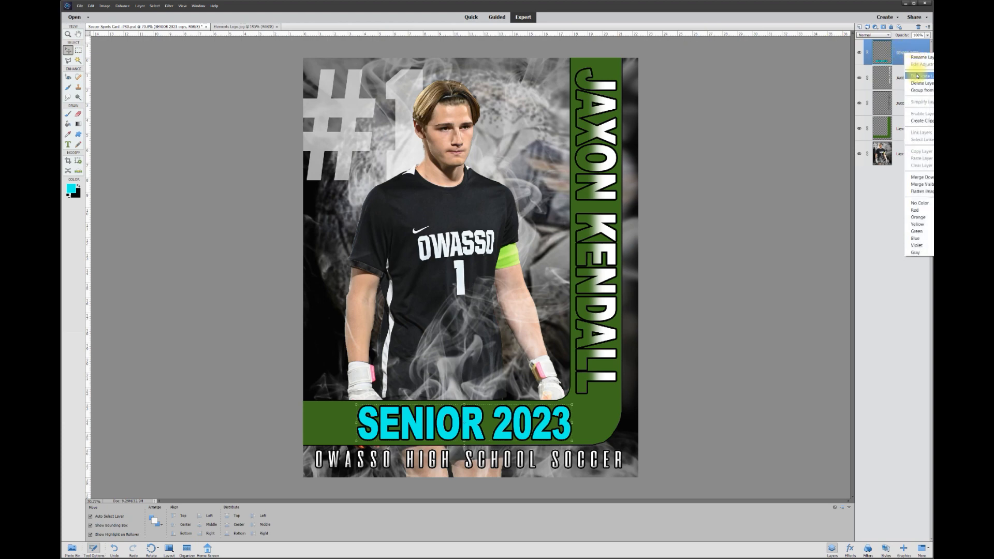
click(918, 77)
click(528, 154)
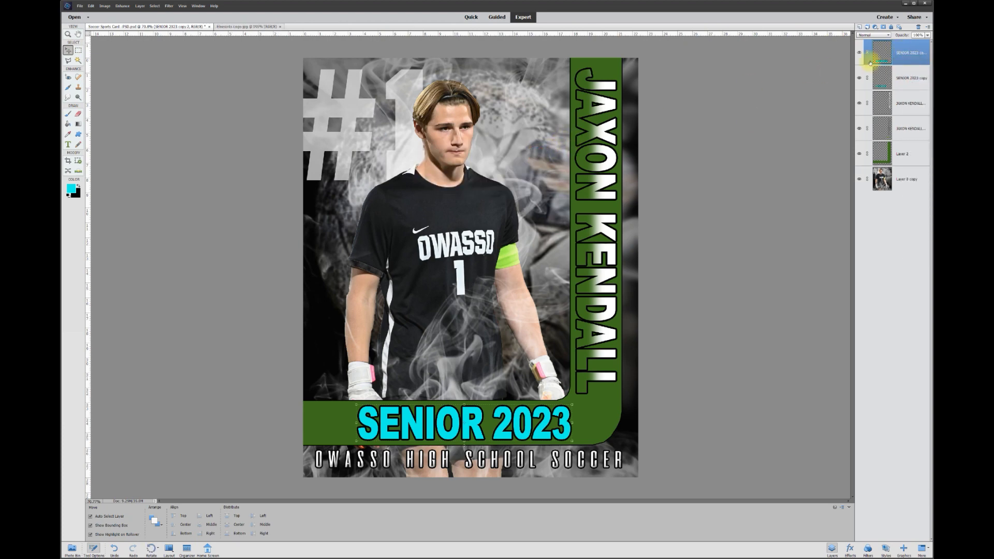
click(861, 52)
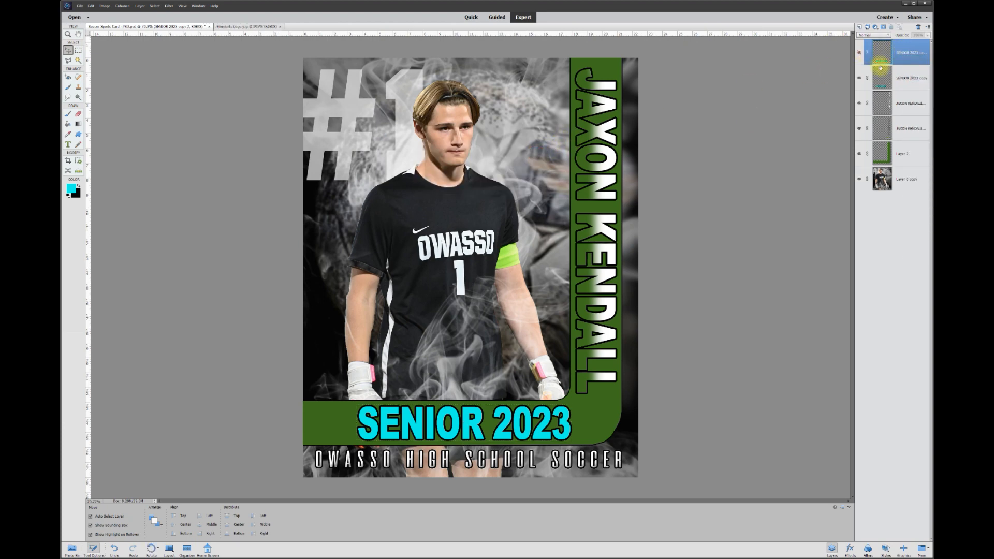
click(910, 82)
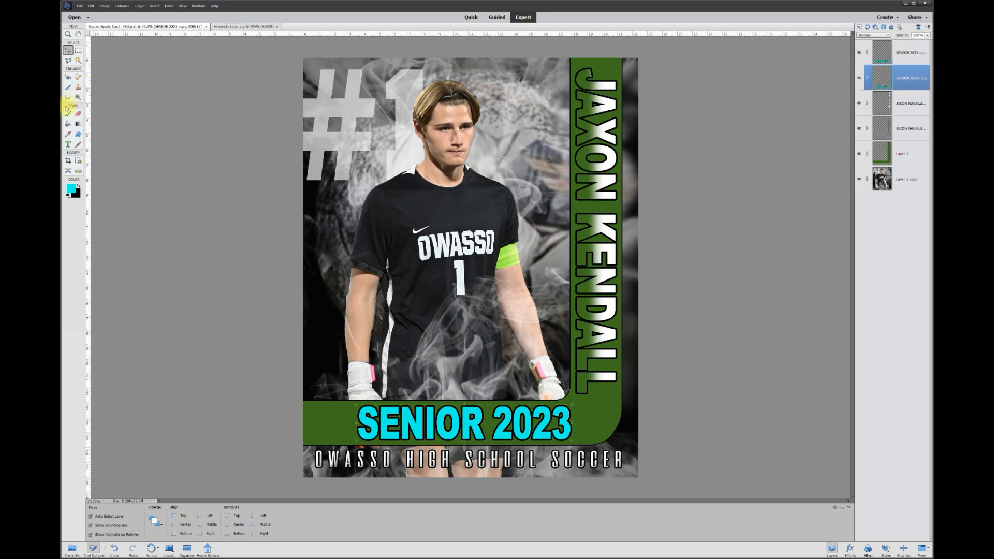
click(79, 61)
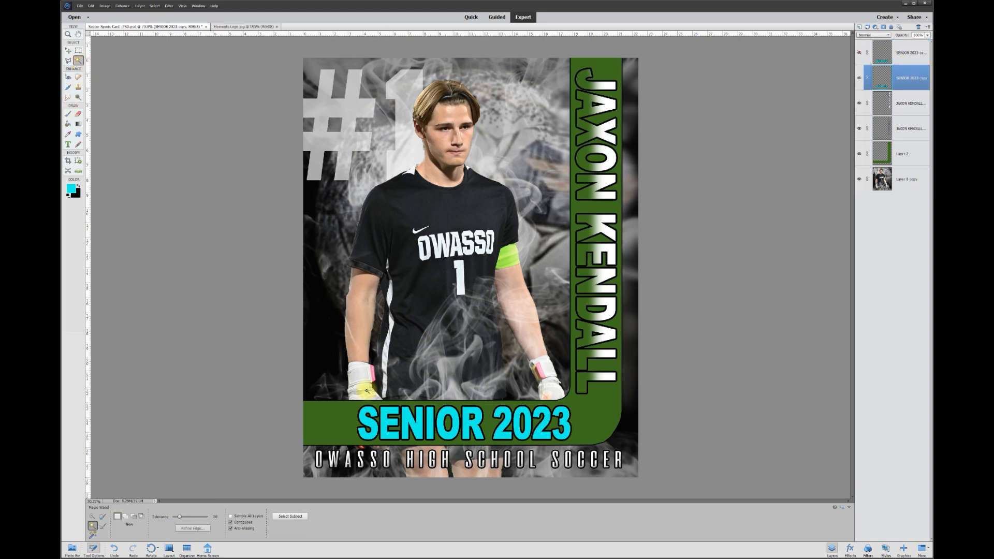
Clear the cyan fill from the letters S, E, N, I, O, R on the lower copy
click(371, 439)
click(403, 436)
key(Delete)
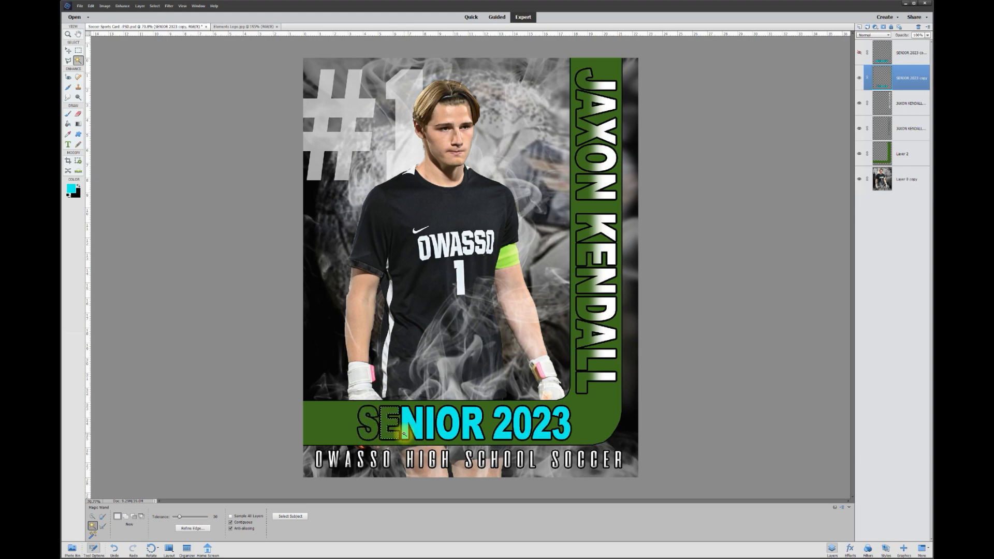
click(428, 433)
key(Delete)
click(434, 430)
key(Delete)
click(443, 430)
key(Delete)
click(468, 430)
key(Delete)
Clear the cyan fill from the digits of 2023, then show and select the top cyan copy
click(500, 436)
key(Delete)
click(531, 439)
key(Delete)
click(544, 429)
key(Delete)
click(560, 430)
key(Delete)
click(860, 53)
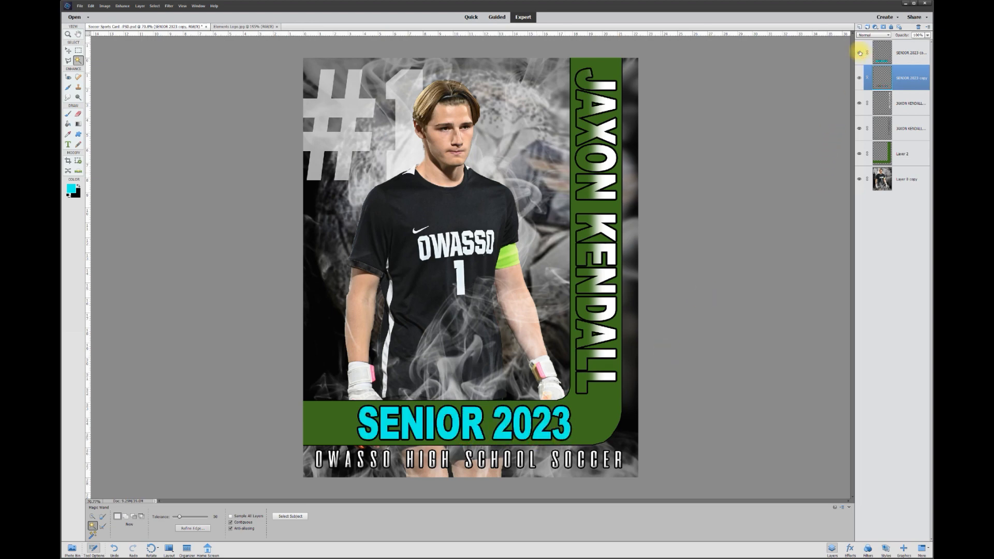
click(900, 55)
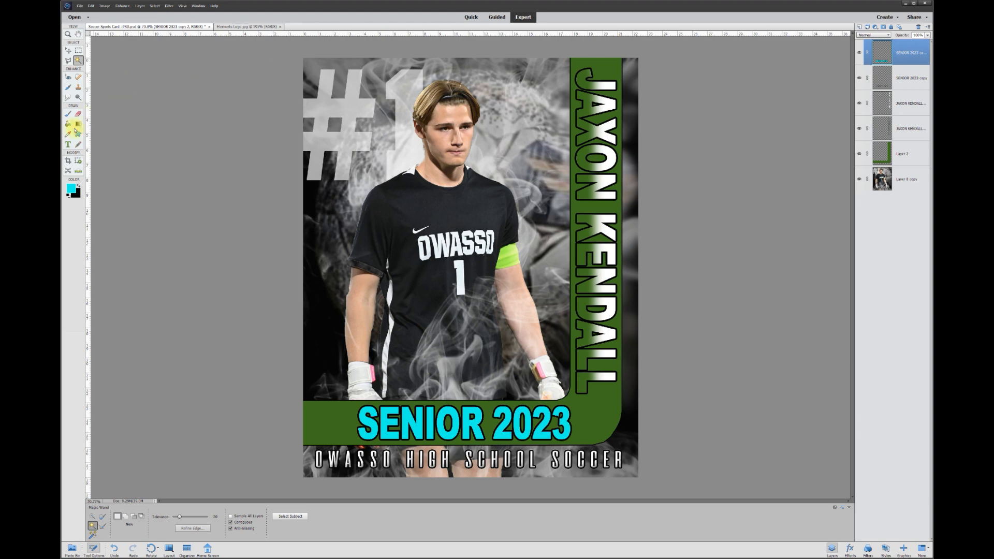
Erase the bottom of the cyan SENIOR 2023 letters and hide the green frame (Layer 2) again
click(80, 113)
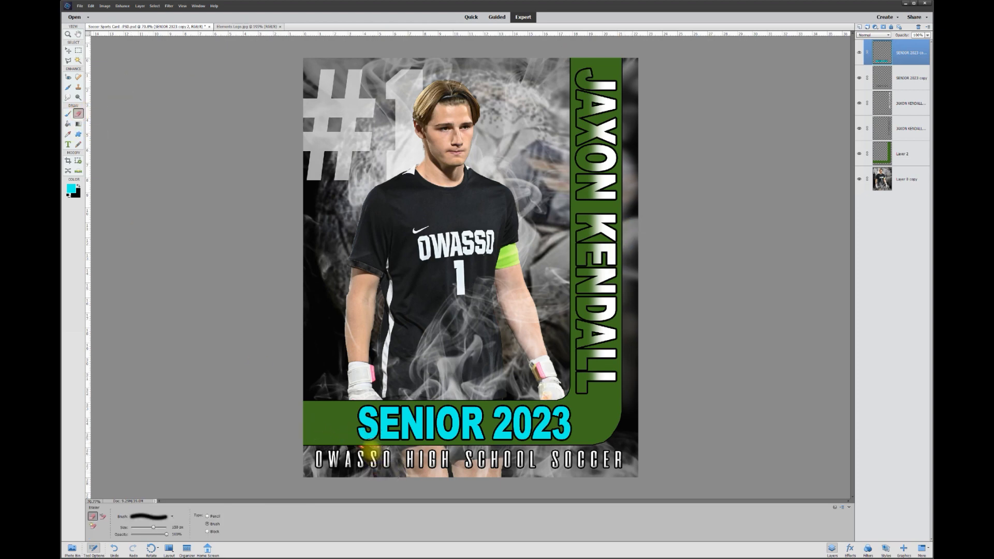
mouse_move(361, 444)
mouse_down()
mouse_move(570, 443)
mouse_move(339, 438)
mouse_move(578, 438)
mouse_move(332, 440)
mouse_up()
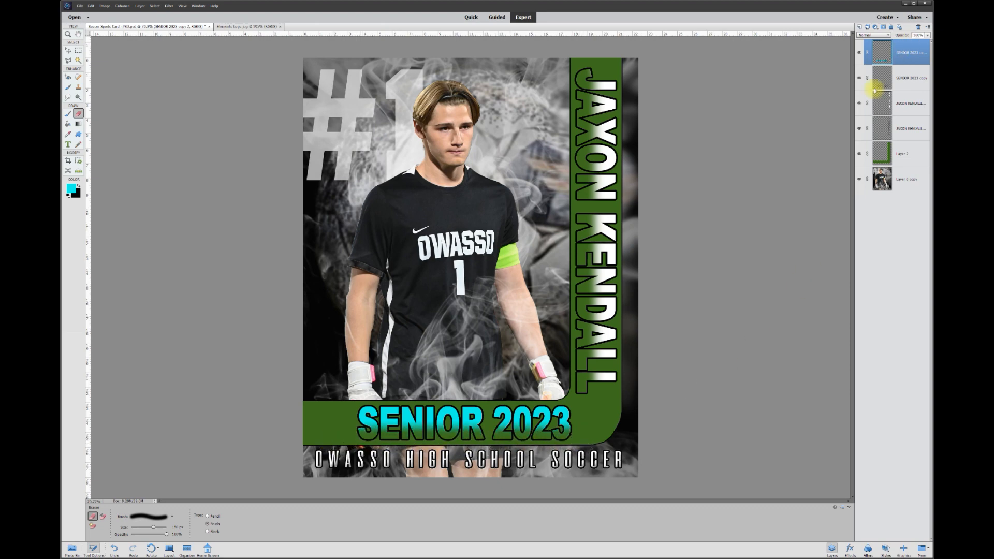
click(860, 154)
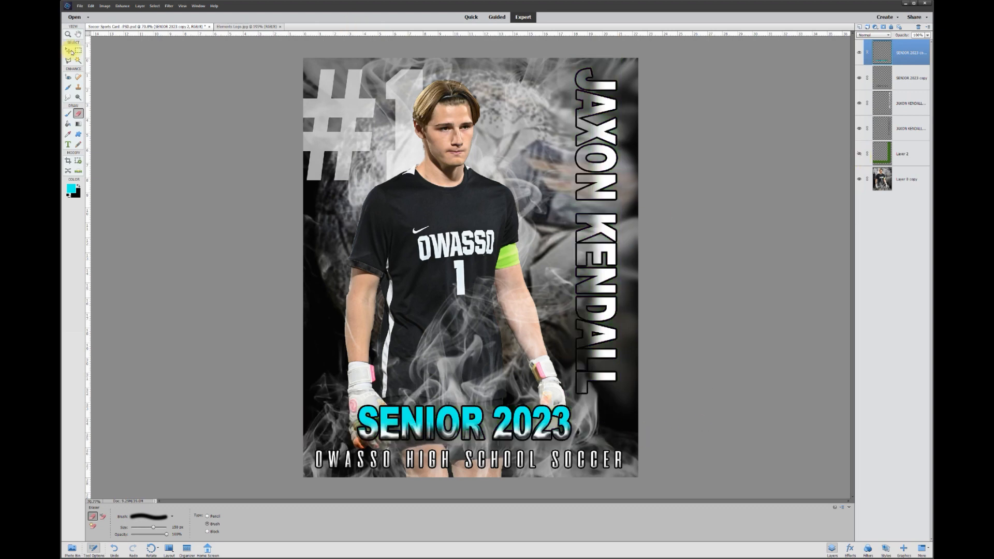
click(69, 51)
click(260, 357)
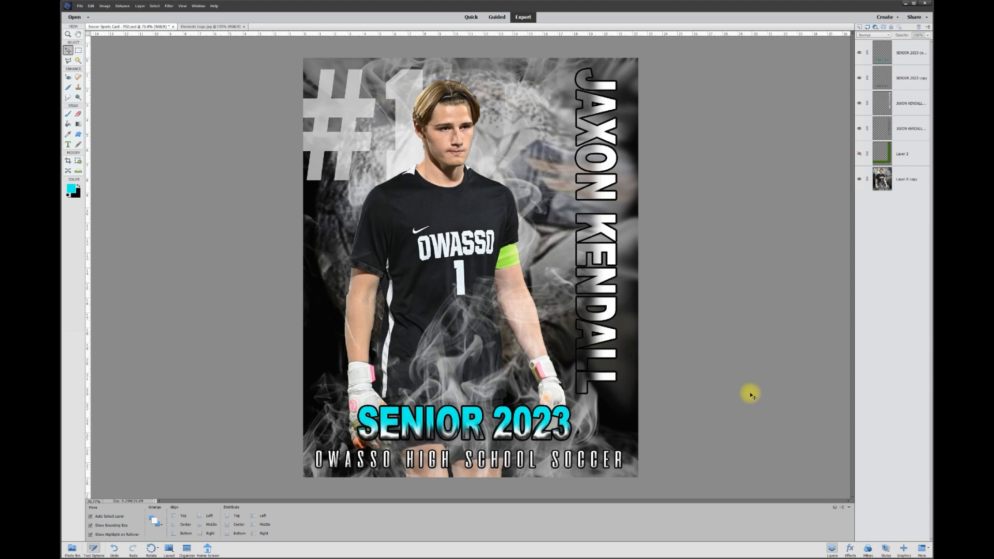